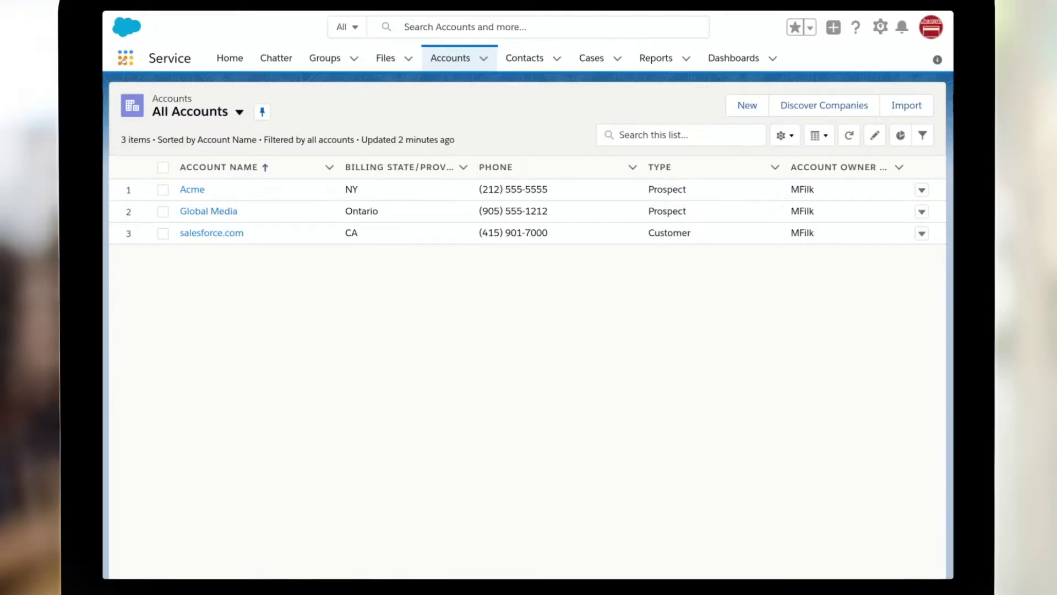
- Open the Chargent app from the App Launcher and show its payment gateways list
{"action": "left_click", "coordinate": [125, 58]}
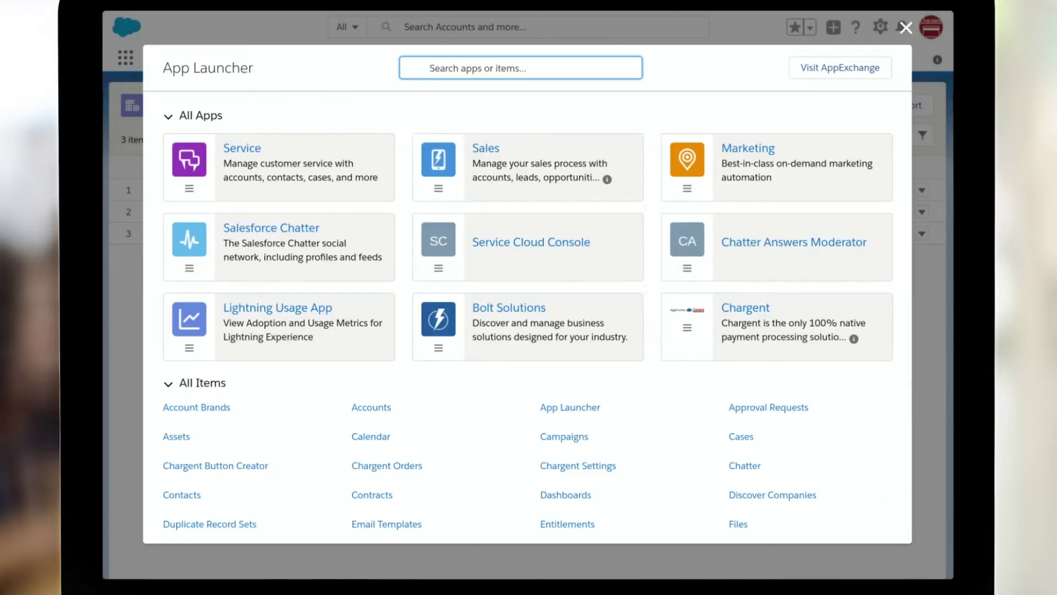
{"action": "left_click", "coordinate": [769, 308]}
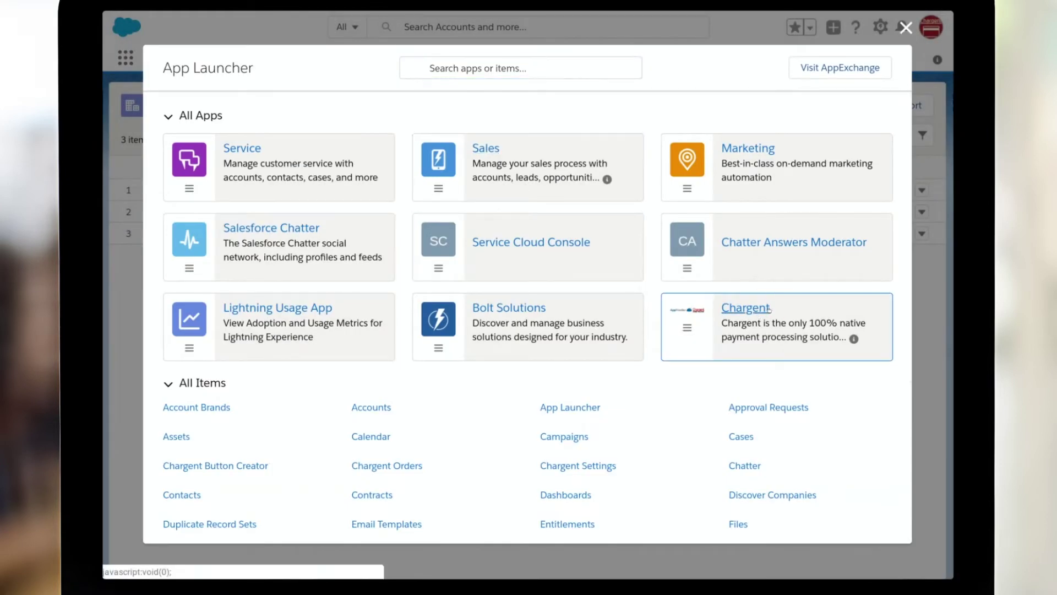
{"action": "left_click", "coordinate": [769, 308]}
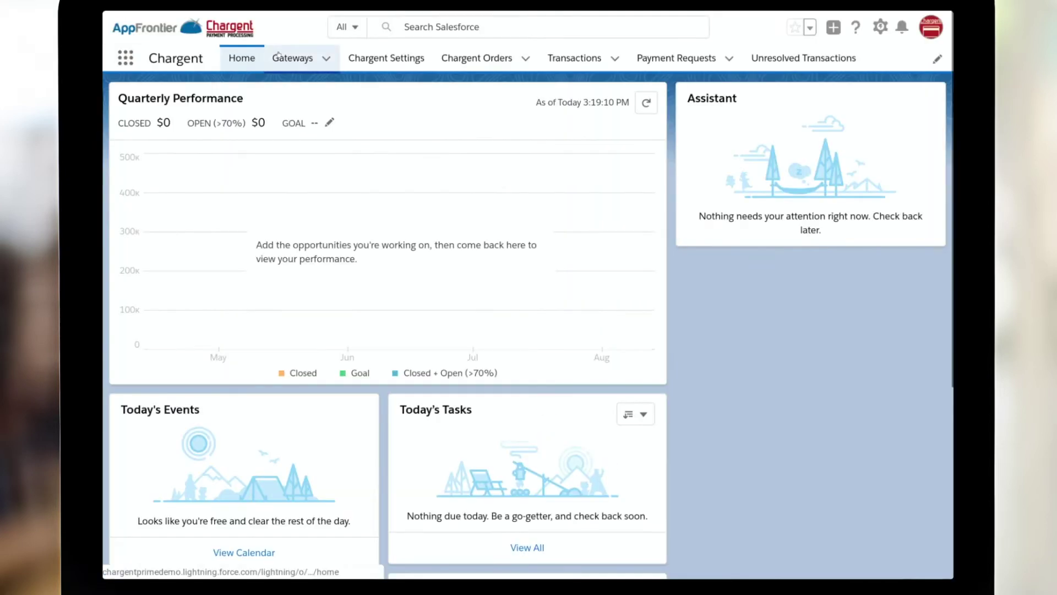
{"action": "left_click", "coordinate": [287, 70]}
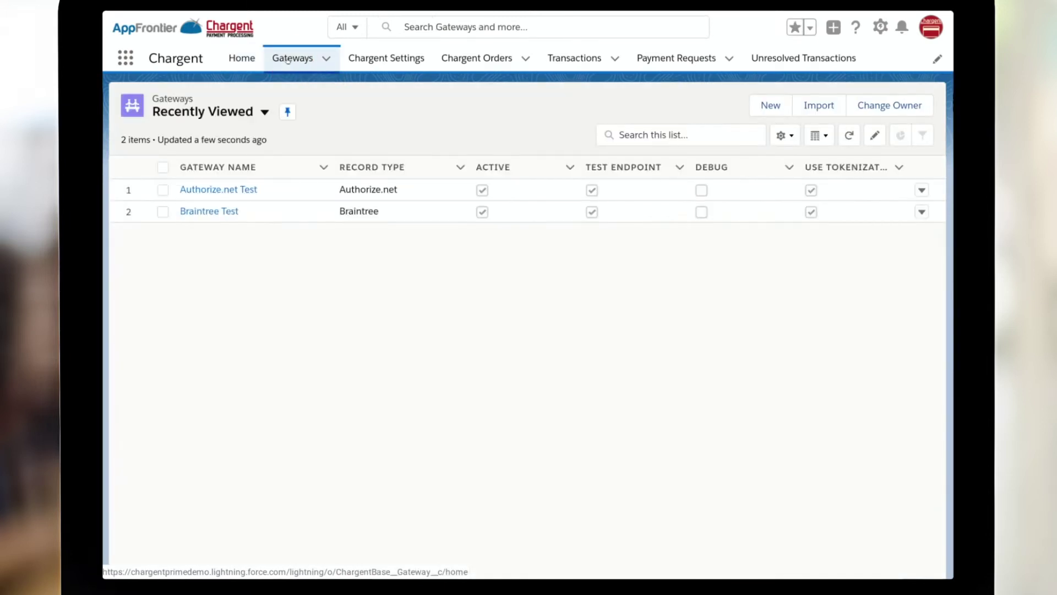
- Start a new gateway, confirm having an account, and choose PayTrace
{"action": "left_click", "coordinate": [770, 105]}
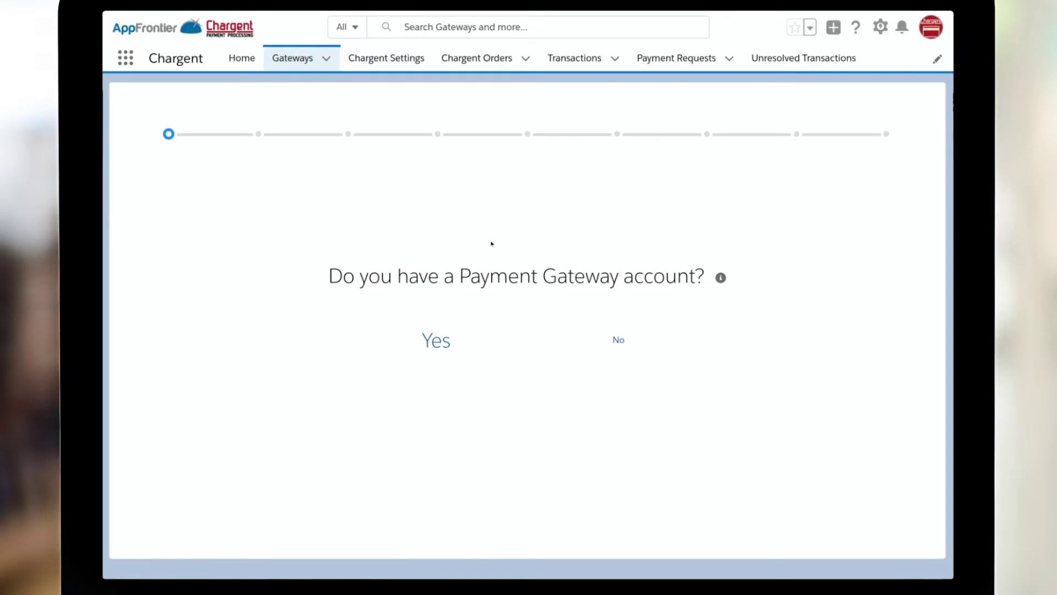
{"action": "left_click", "coordinate": [441, 337]}
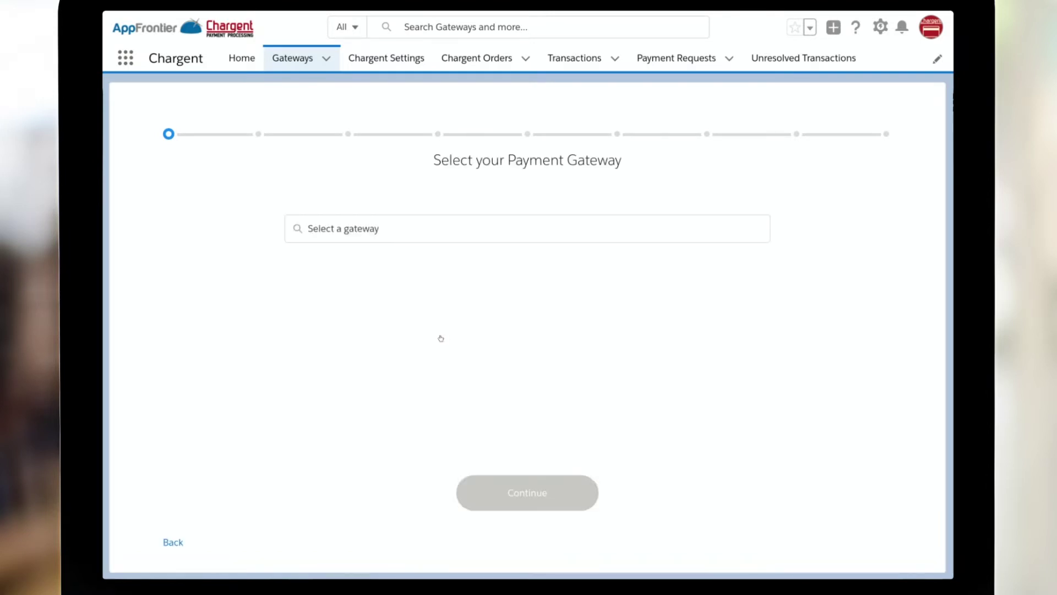
{"action": "left_click", "coordinate": [413, 232]}
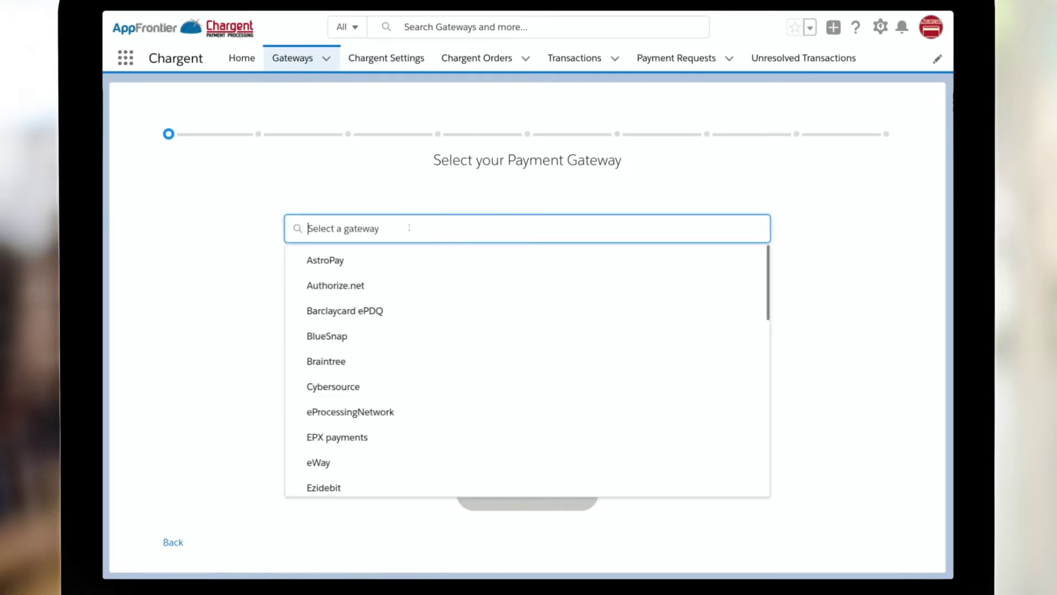
{"action": "type", "text": "pay"}
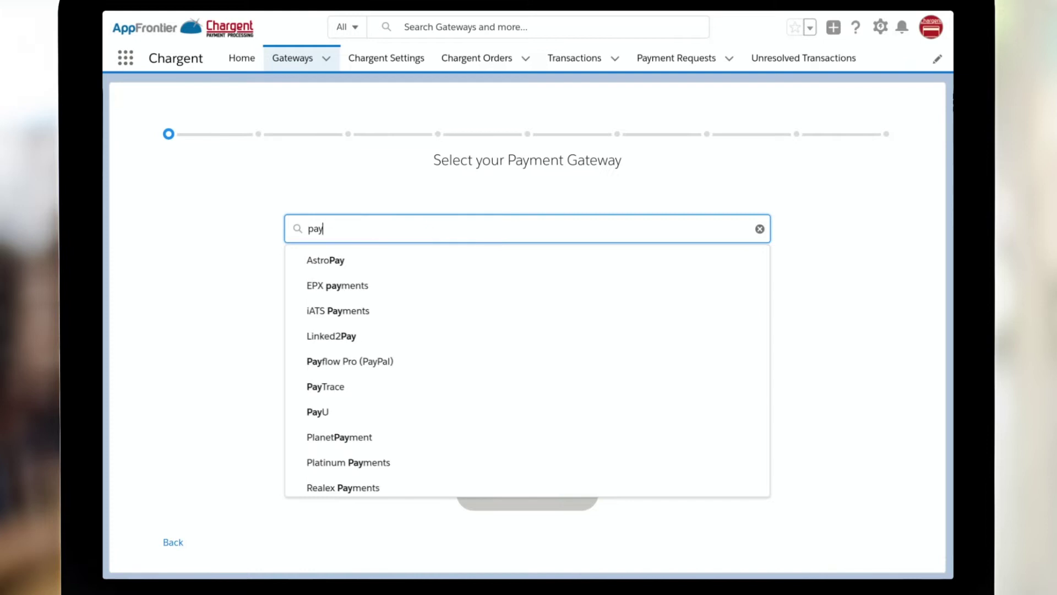
{"action": "type", "text": "t"}
{"action": "left_click", "coordinate": [412, 262]}
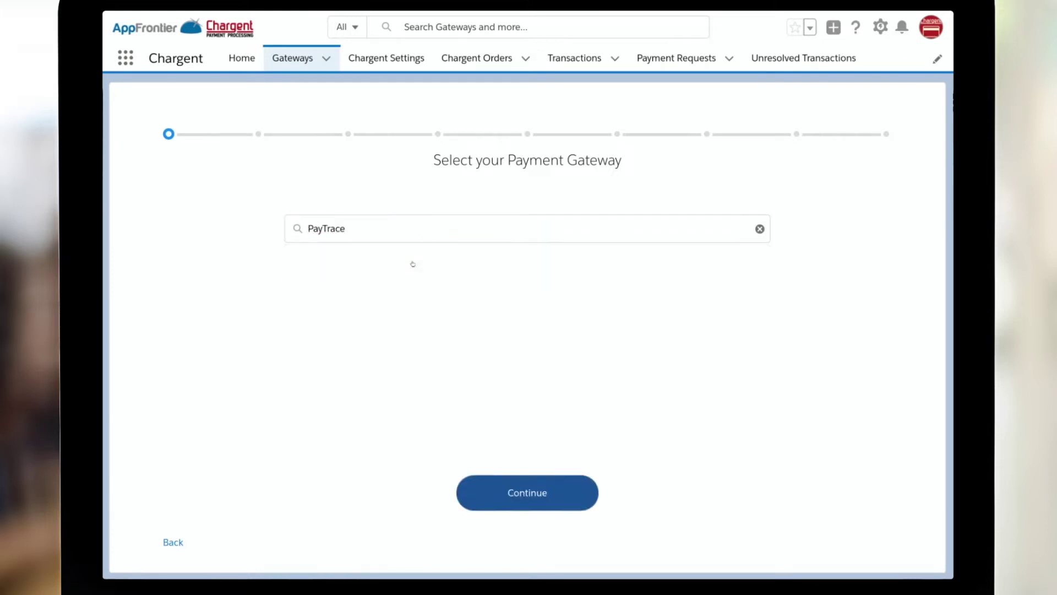
{"action": "left_click", "coordinate": [527, 492]}
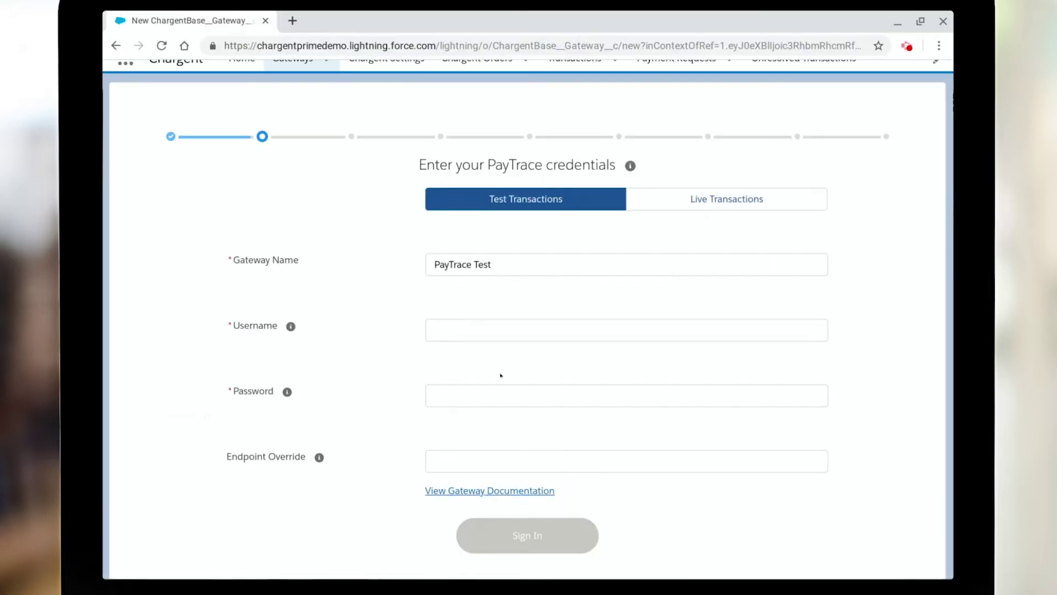
- Sign in with the PayTrace test username and password to verify them, then continue
{"action": "left_click", "coordinate": [455, 330]}
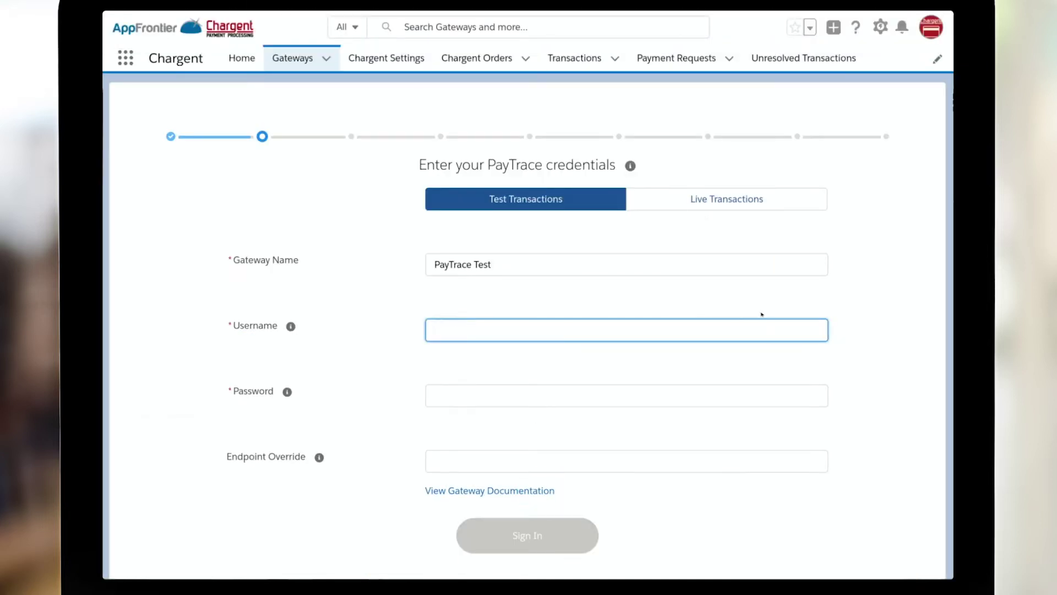
{"action": "key", "text": "Tab"}
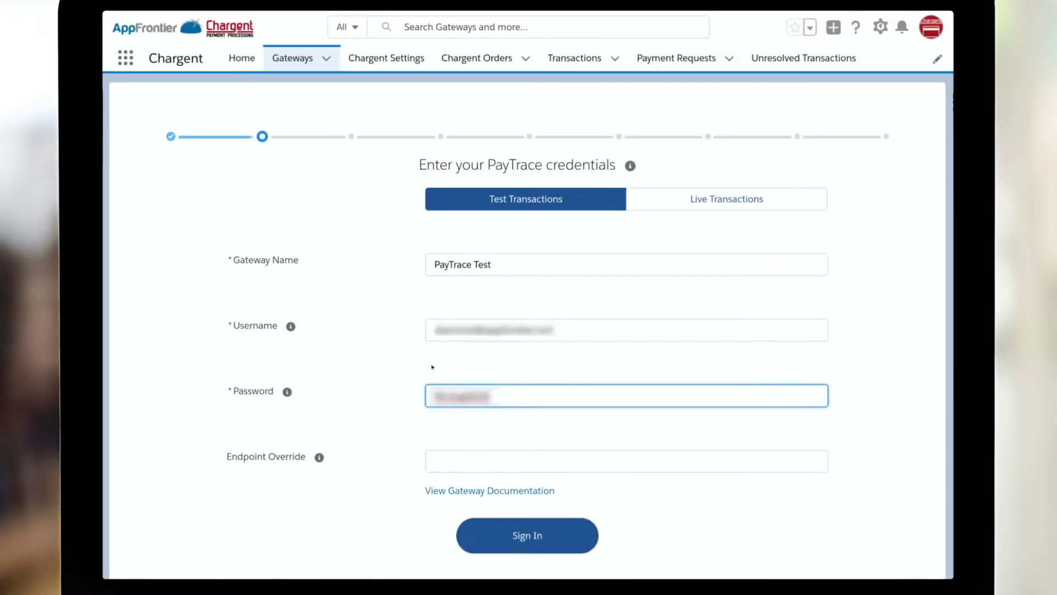
{"action": "left_click", "coordinate": [516, 537]}
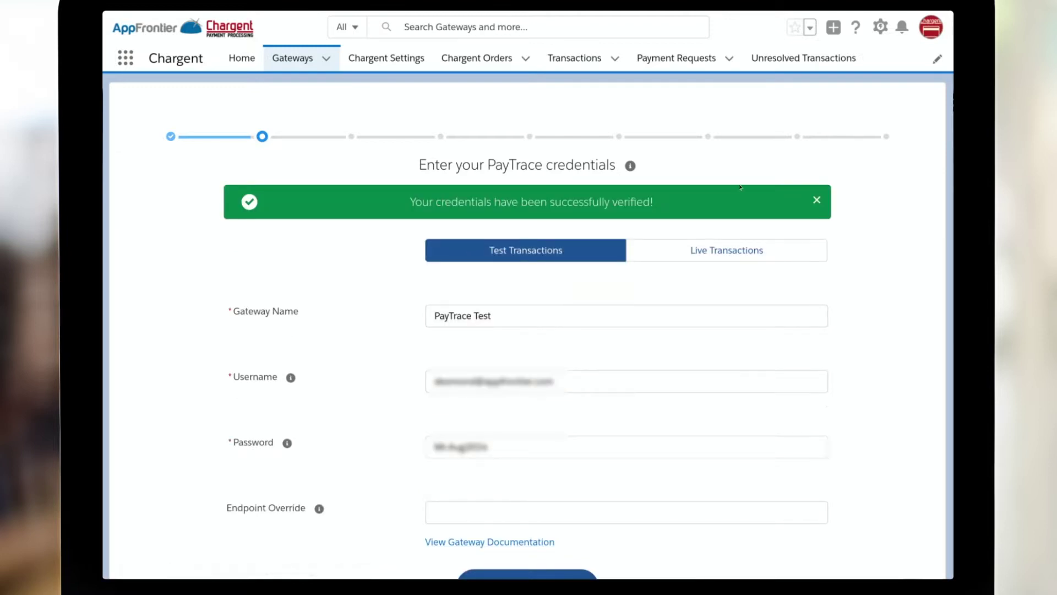
{"action": "scroll", "coordinate": [842, 297], "scroll_direction": "down", "scroll_amount": 2}
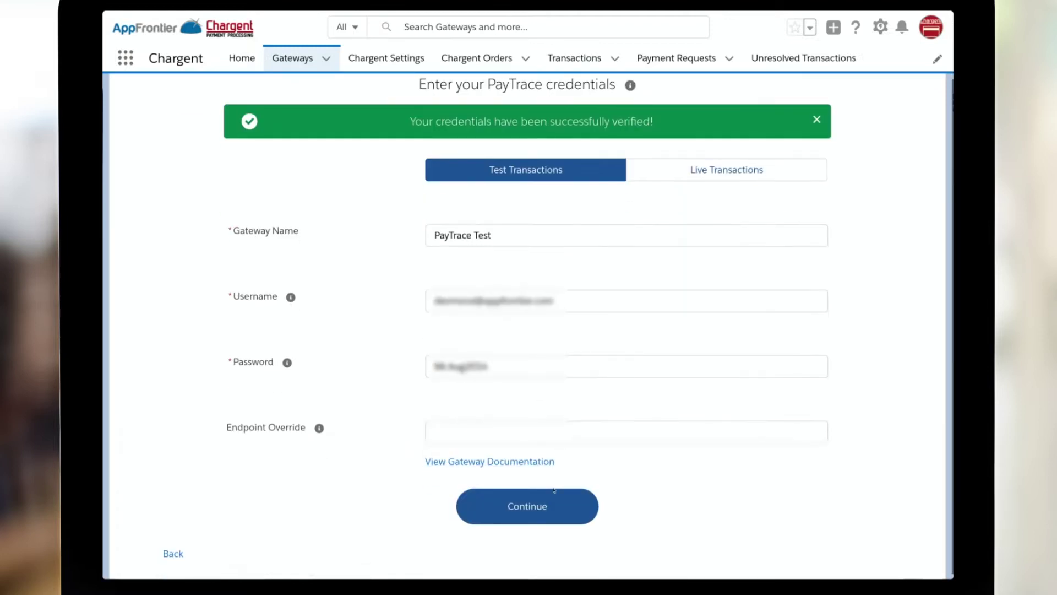
{"action": "left_click", "coordinate": [544, 508]}
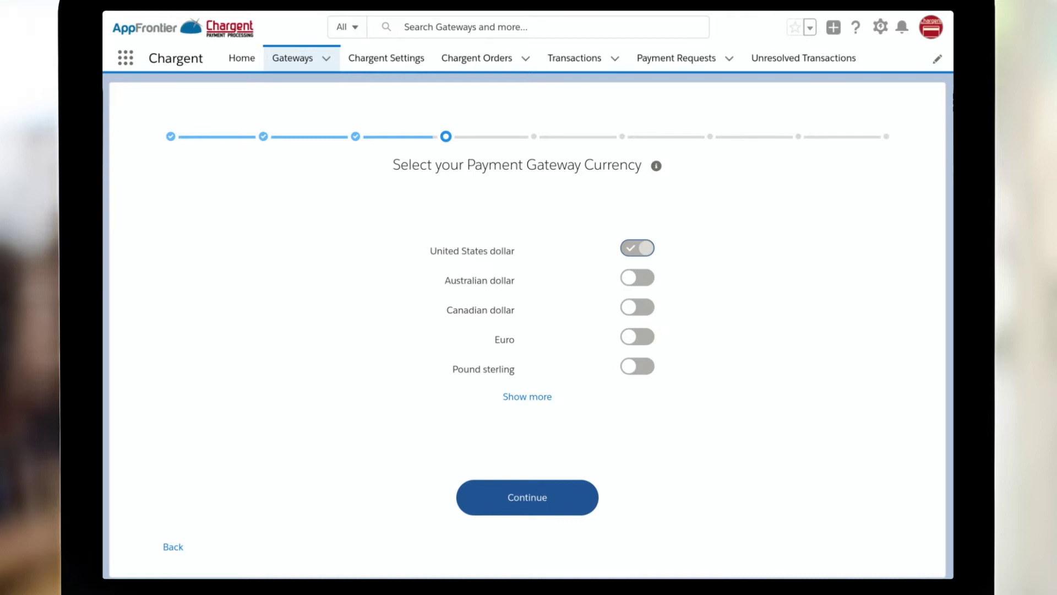
- Keep US dollar as the gateway currency and request the Payment Console
{"action": "left_click", "coordinate": [527, 499]}
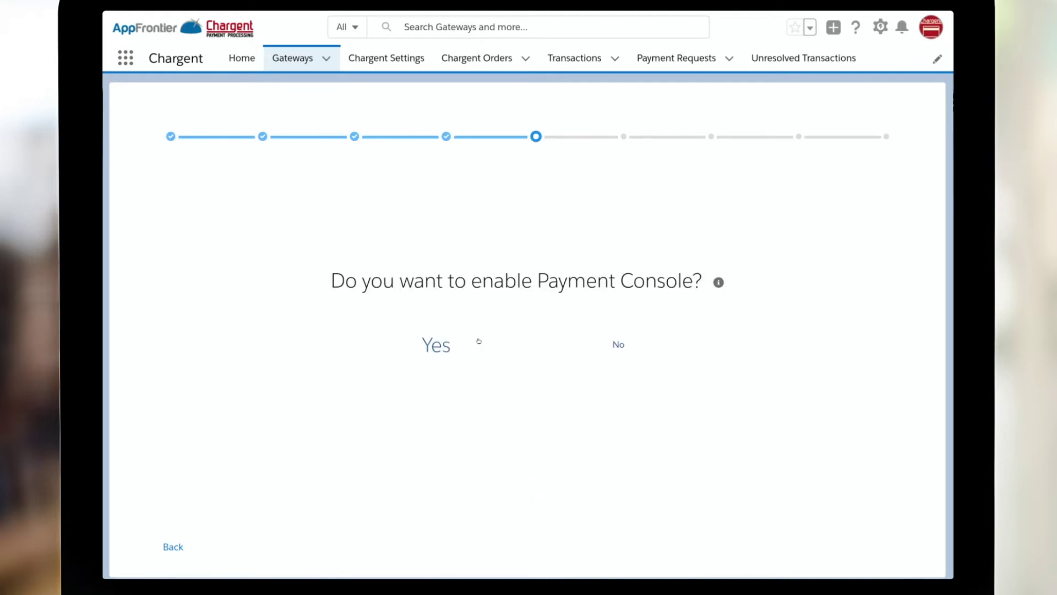
{"action": "left_click", "coordinate": [432, 347]}
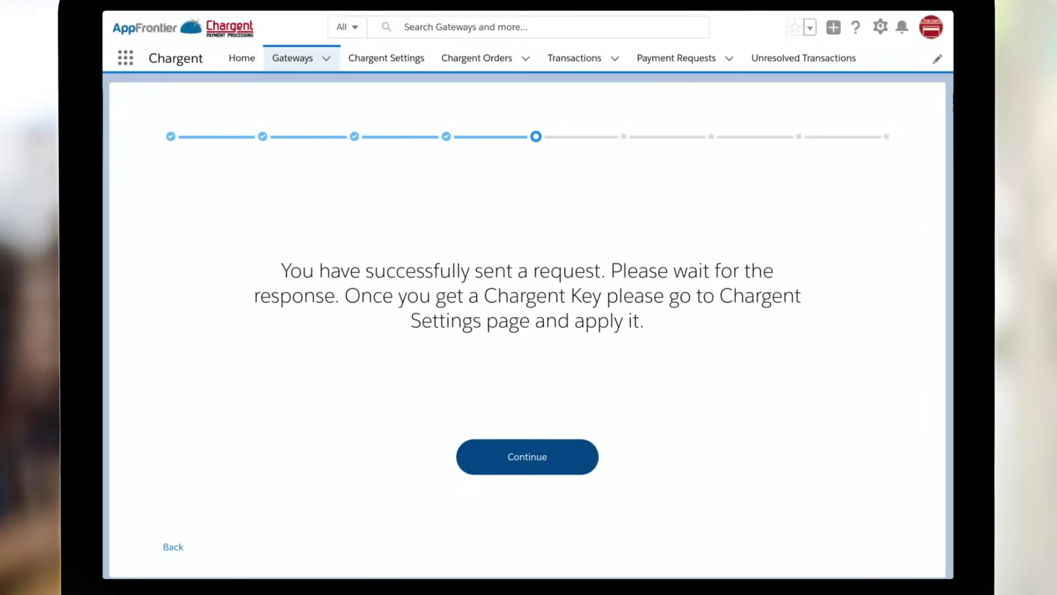
{"action": "left_click", "coordinate": [509, 457]}
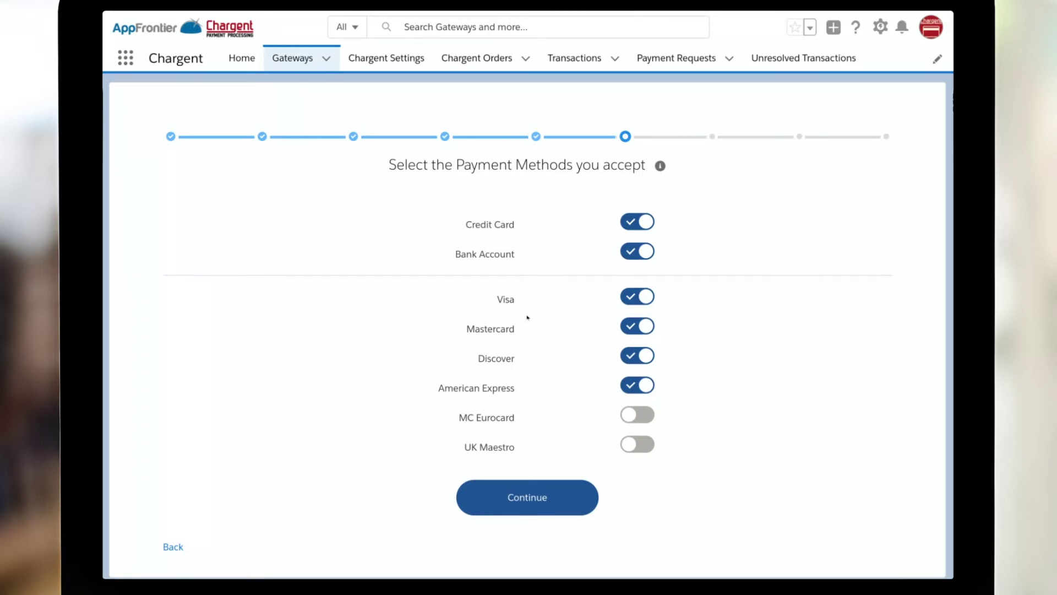
- Confirm the accepted payment methods, leaving American Express enabled
{"action": "left_click", "coordinate": [631, 388]}
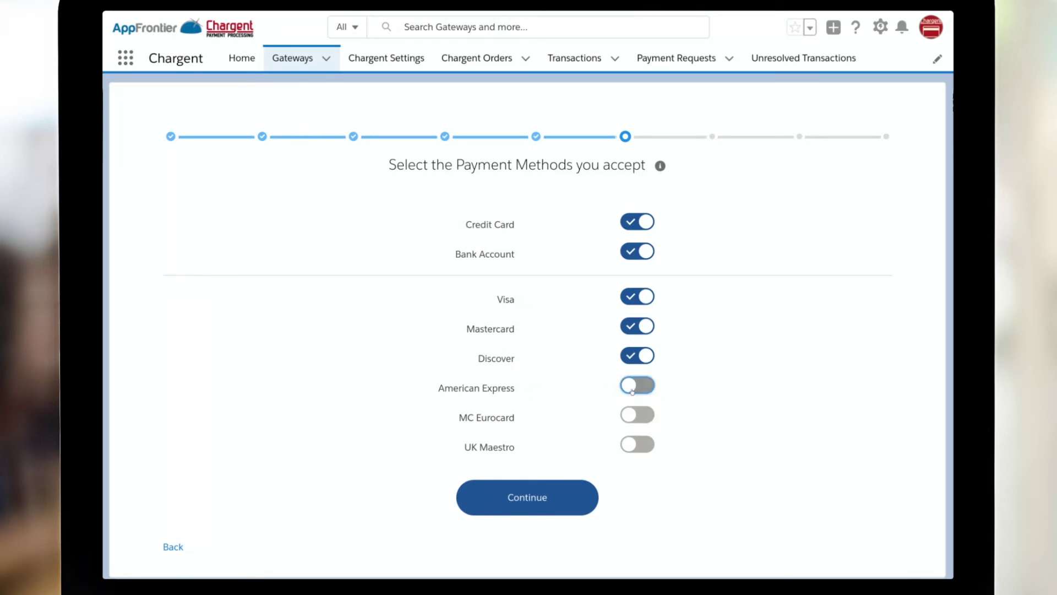
{"action": "left_click", "coordinate": [632, 389]}
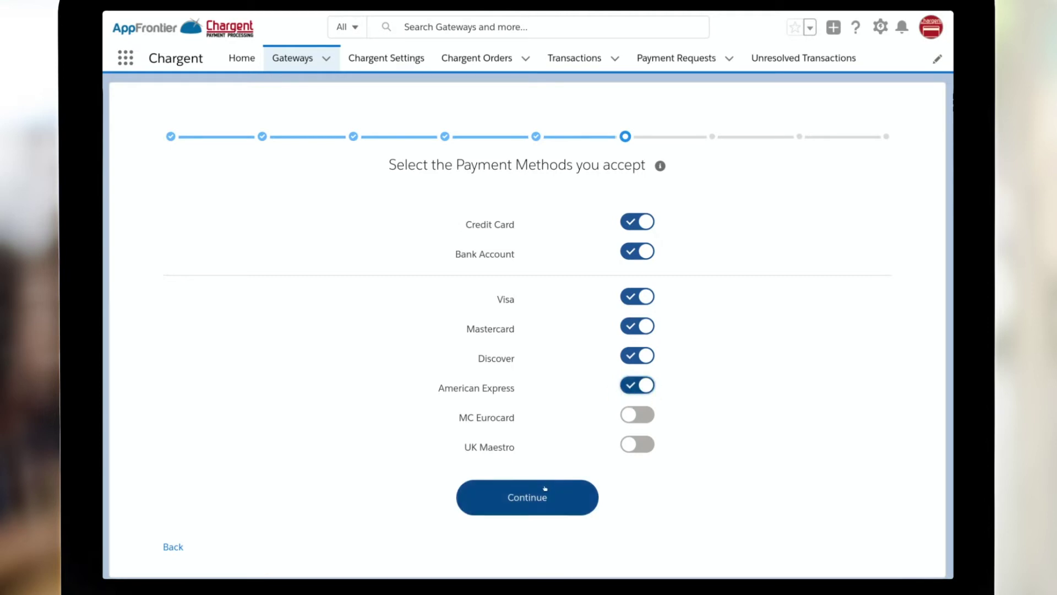
{"action": "left_click", "coordinate": [534, 501]}
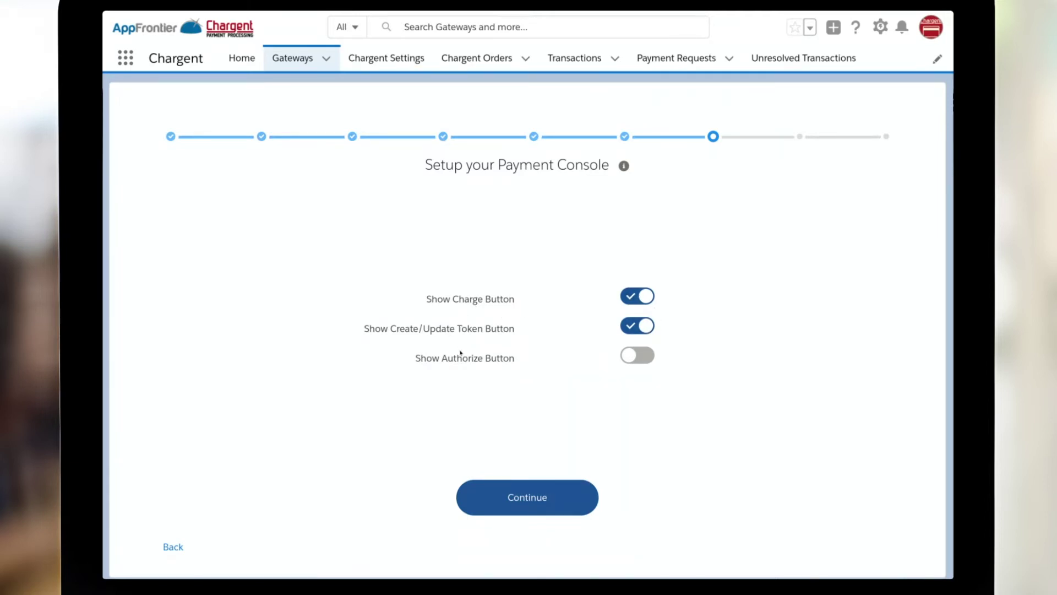
- Turn the console's Authorize button on and Charge button off, then finish setup
{"action": "left_click", "coordinate": [642, 356]}
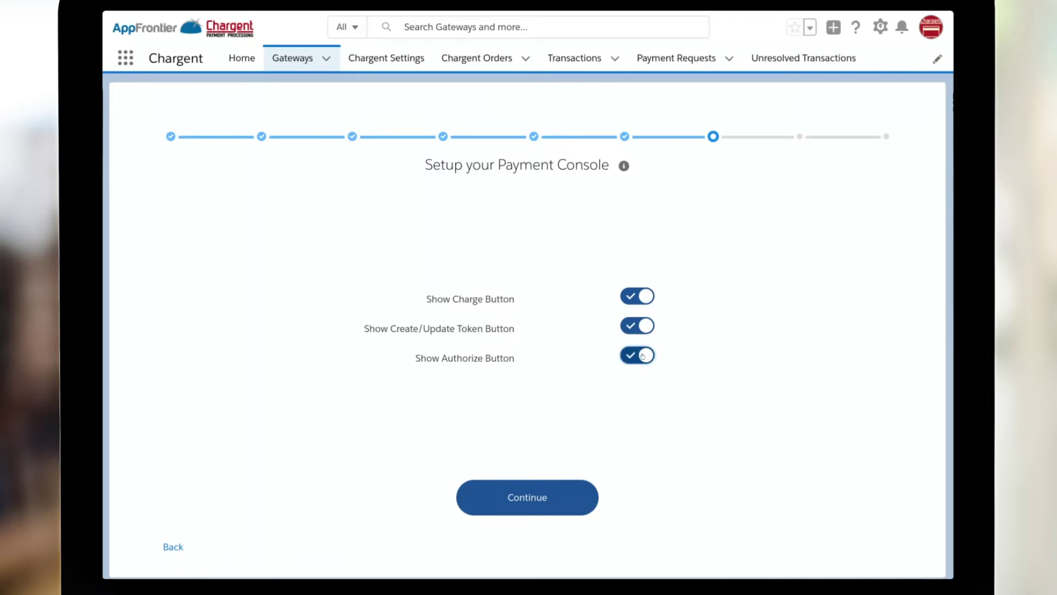
{"action": "left_click", "coordinate": [633, 298]}
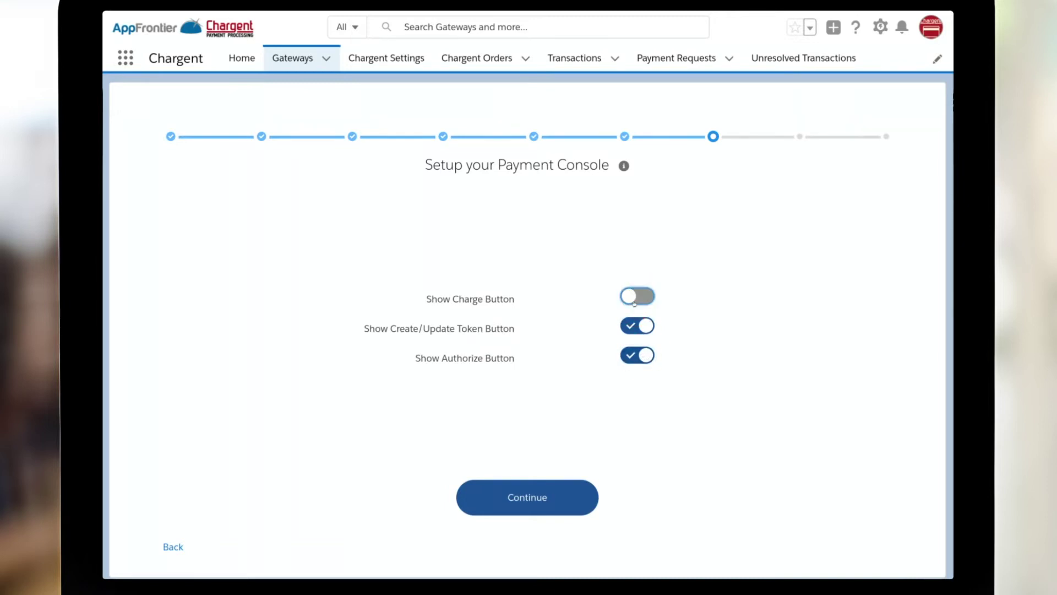
{"action": "left_click", "coordinate": [533, 499]}
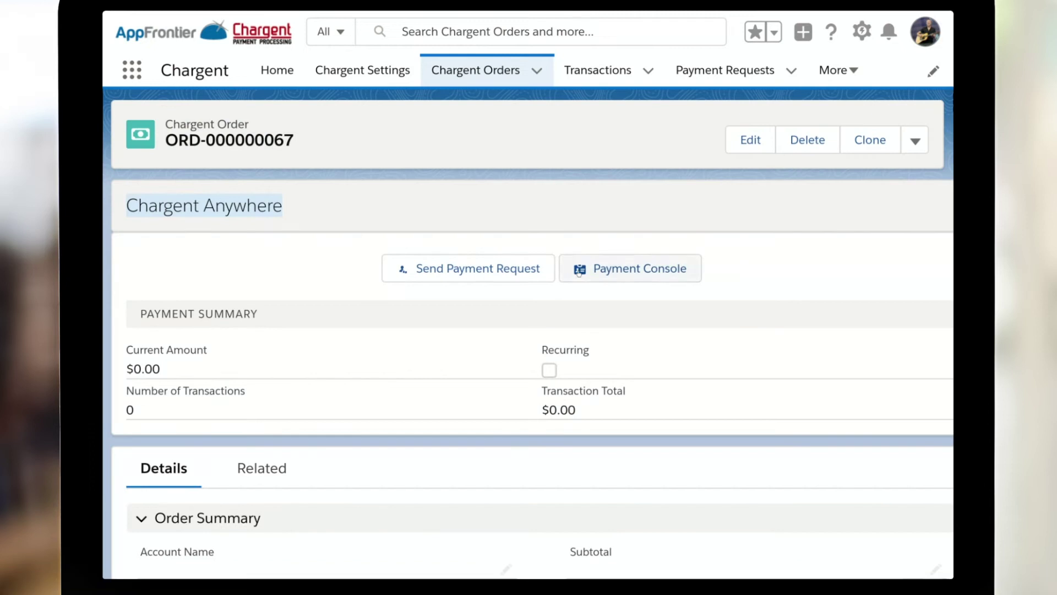
- Charge $100.00 to the test Visa card with billing details from ORD-000000067's Payment Console
{"action": "left_click", "coordinate": [646, 269]}
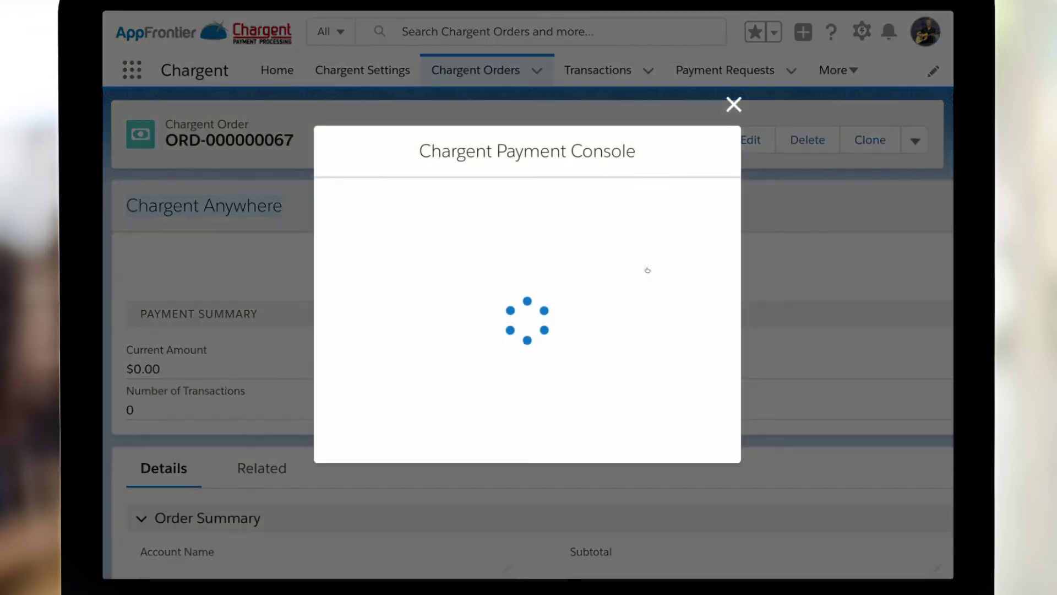
{"action": "type", "text": "Lo"}
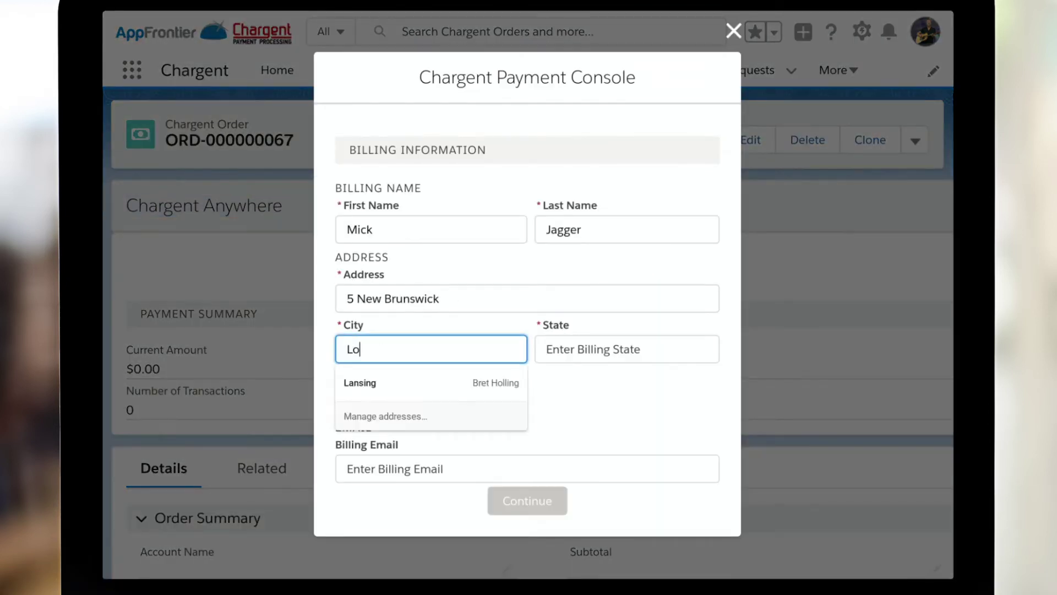
{"action": "type", "text": "n"}
{"action": "key", "text": "Tab"}
{"action": "type", "text": "ON"}
{"action": "key", "text": "Tab"}
{"action": "type", "text": "0232"}
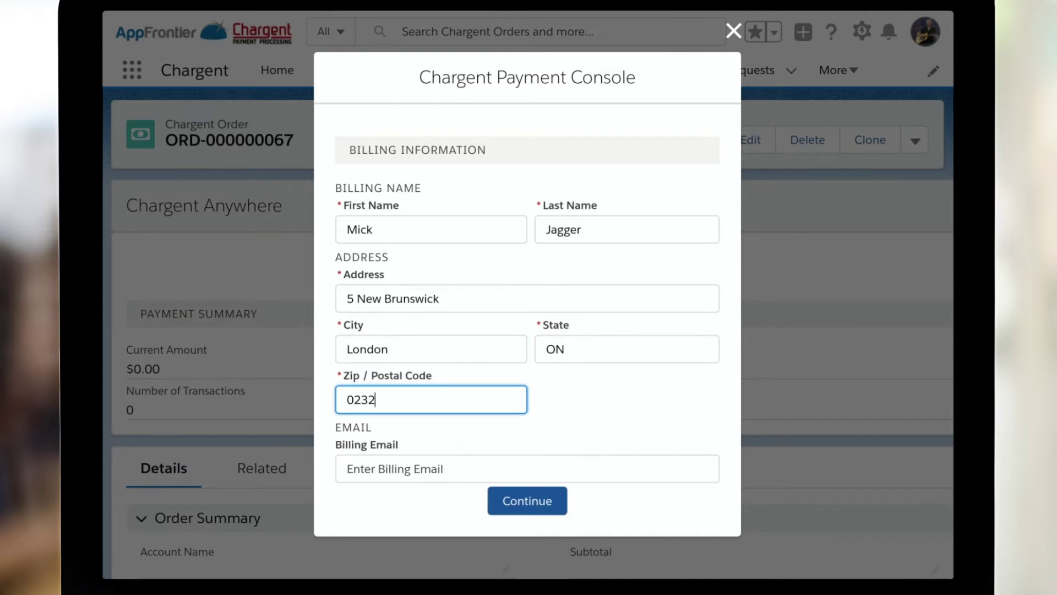
{"action": "type", "text": "-ews"}
{"action": "key", "text": "Tab"}
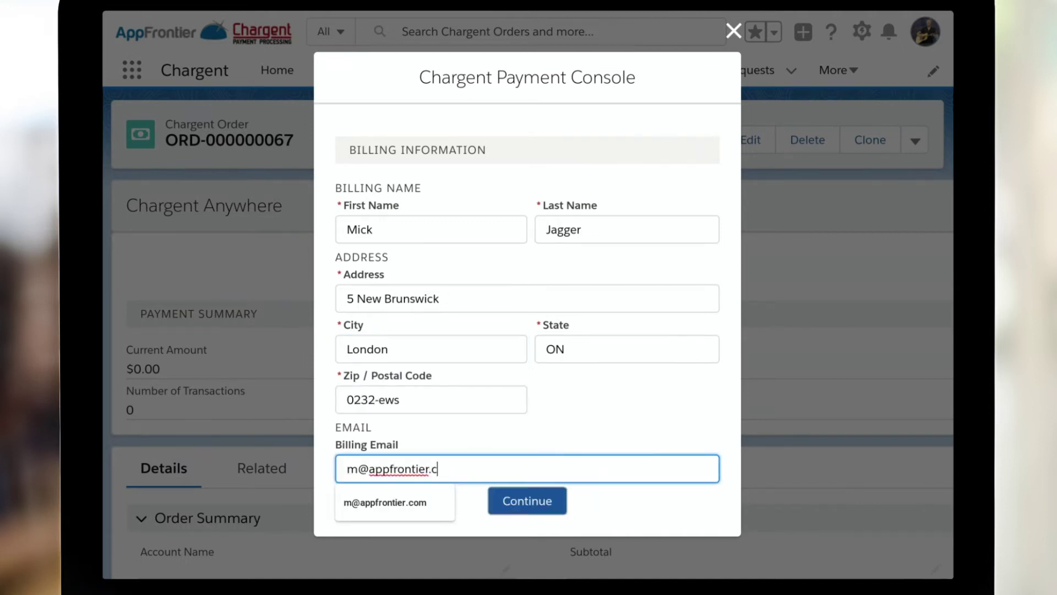
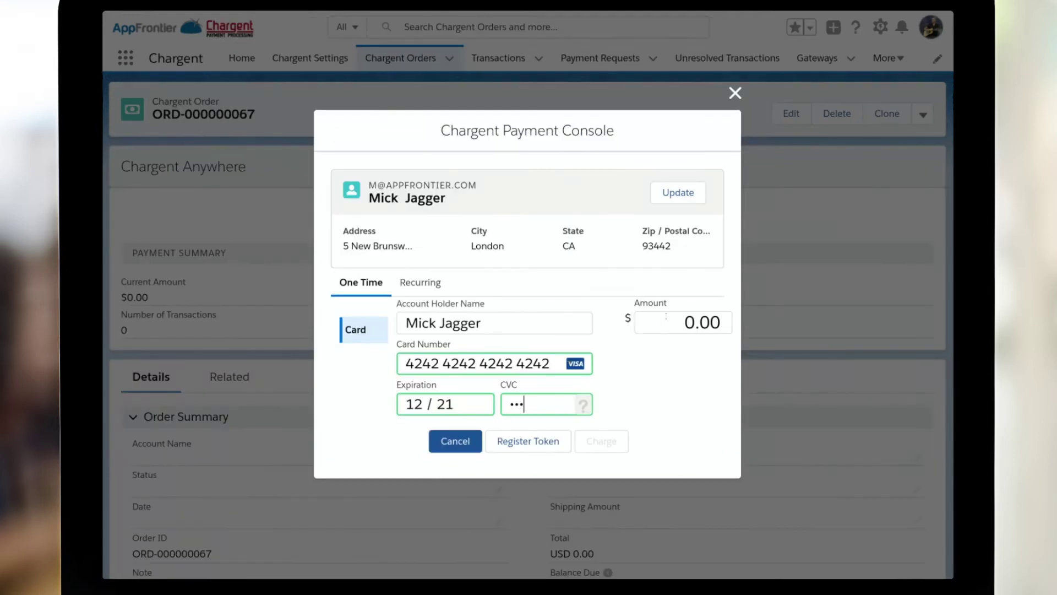
{"action": "left_click", "coordinate": [665, 316]}
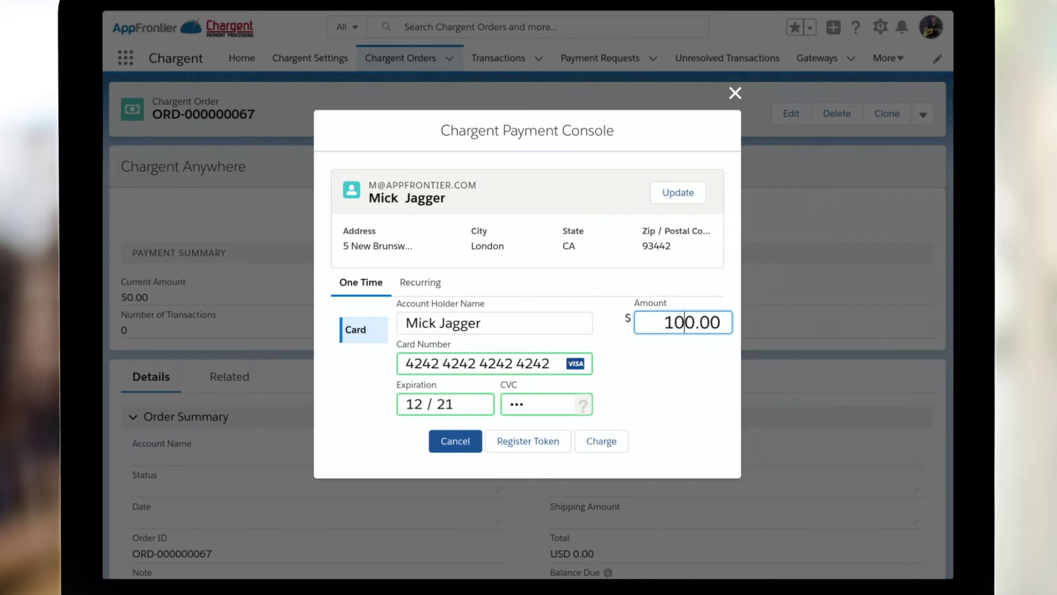
{"action": "left_click", "coordinate": [606, 443]}
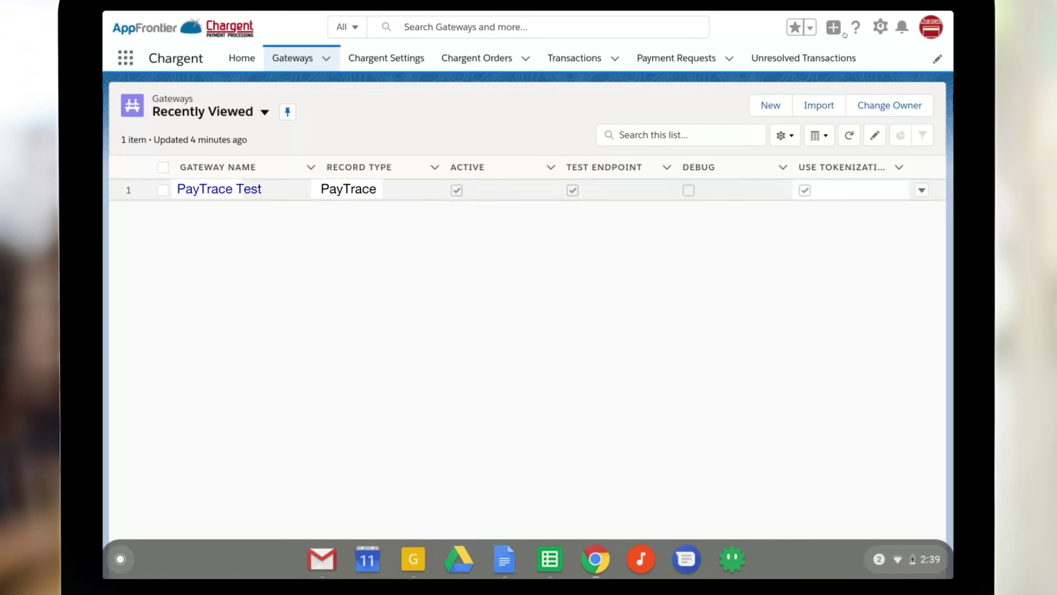
- In Setup, start the Tx Sync job using the transaction-status batch class
{"action": "left_click", "coordinate": [881, 28]}
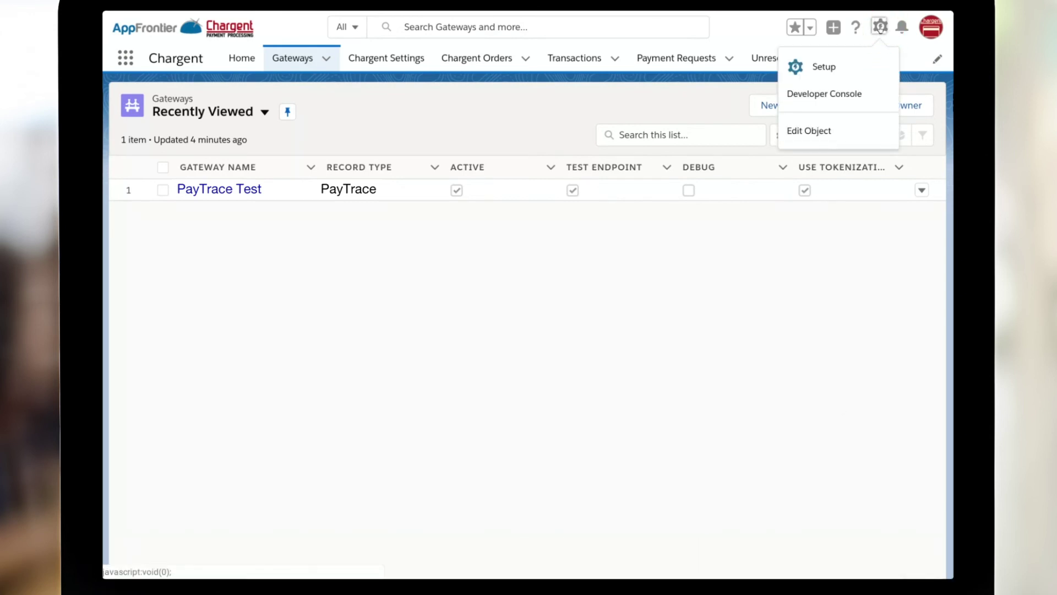
{"action": "left_click", "coordinate": [833, 70]}
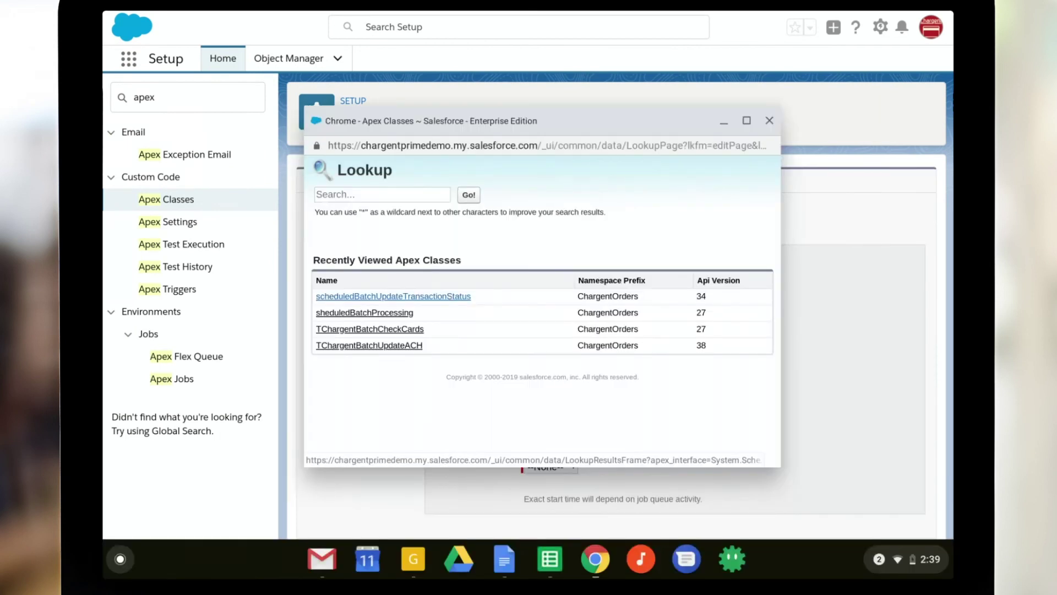
{"action": "left_click", "coordinate": [449, 297]}
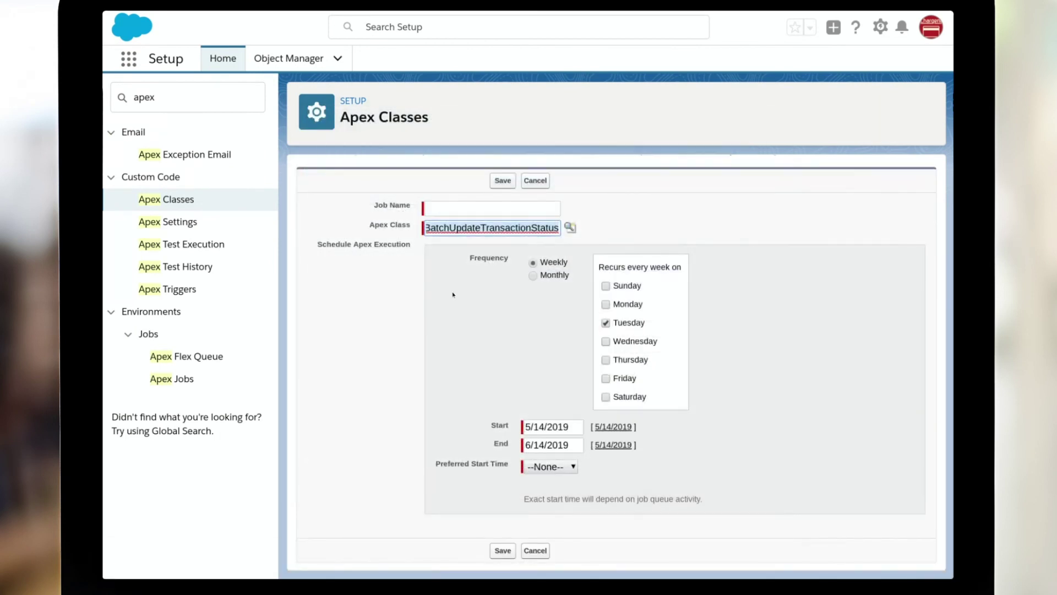
{"action": "left_click", "coordinate": [468, 207]}
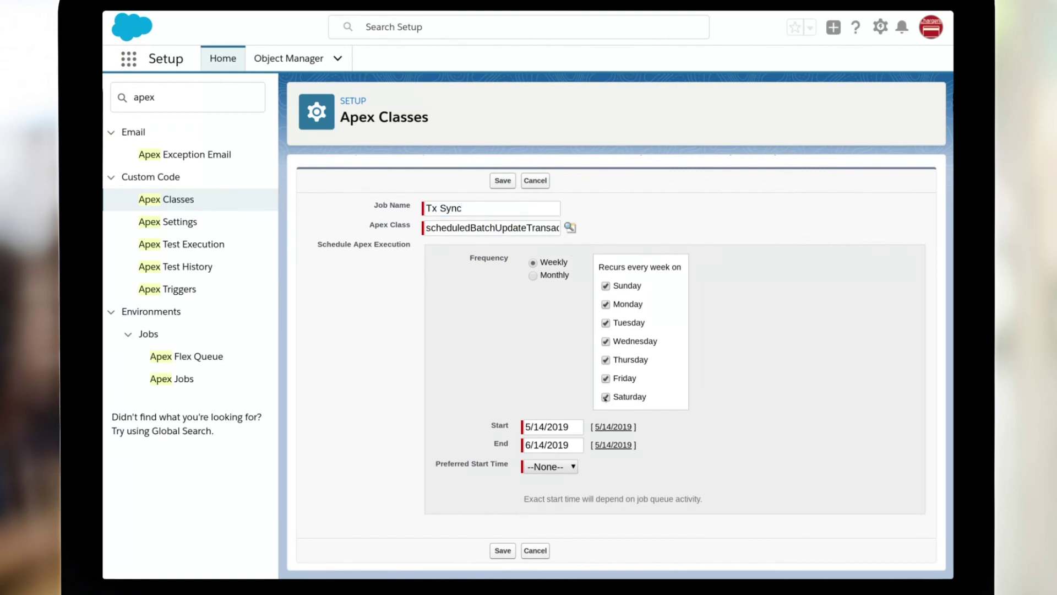
- Set the job's end date to 6/14/2099 and start time to 3:00 AM, and save
{"action": "left_click", "coordinate": [566, 443]}
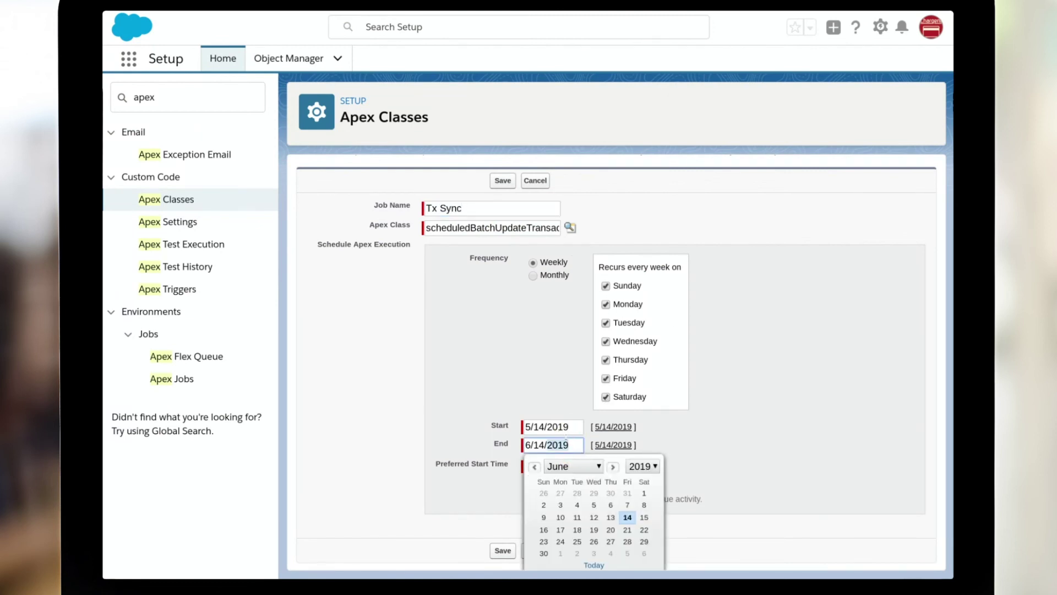
{"action": "type", "text": "99"}
{"action": "key", "text": "Tab"}
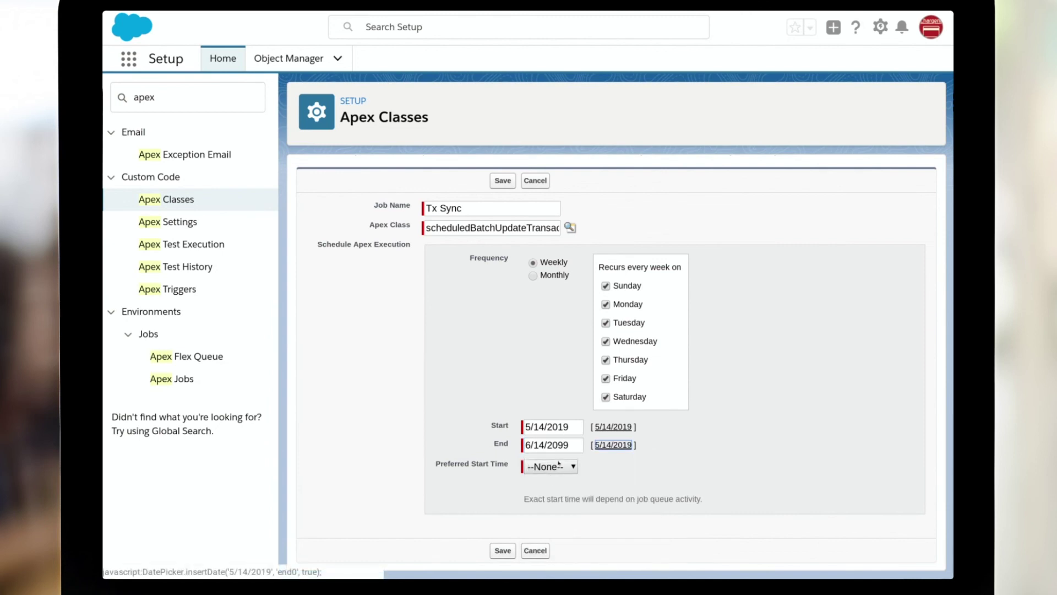
{"action": "left_click", "coordinate": [559, 465]}
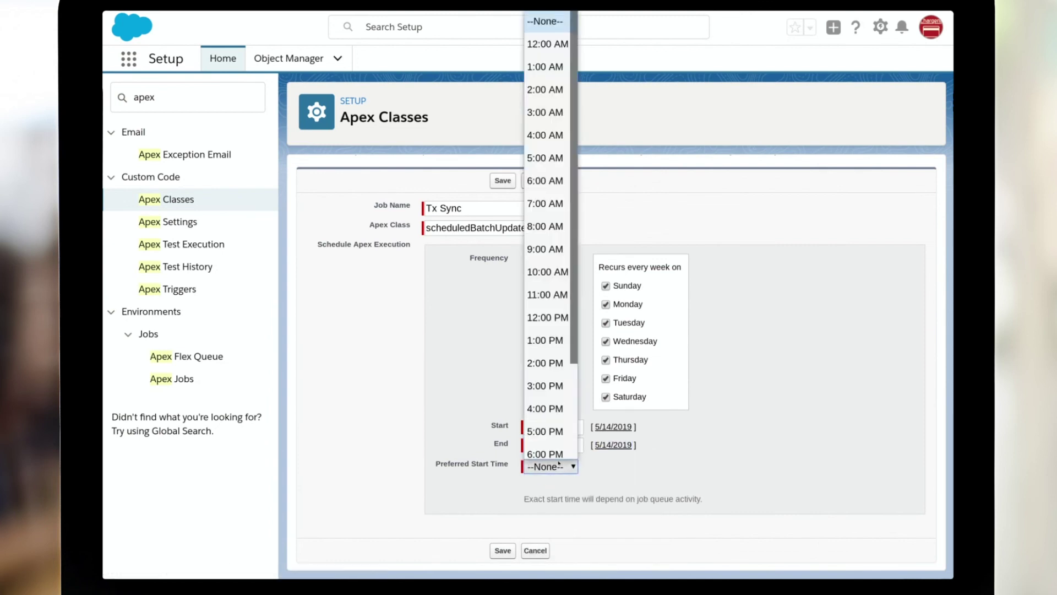
{"action": "left_click", "coordinate": [545, 107]}
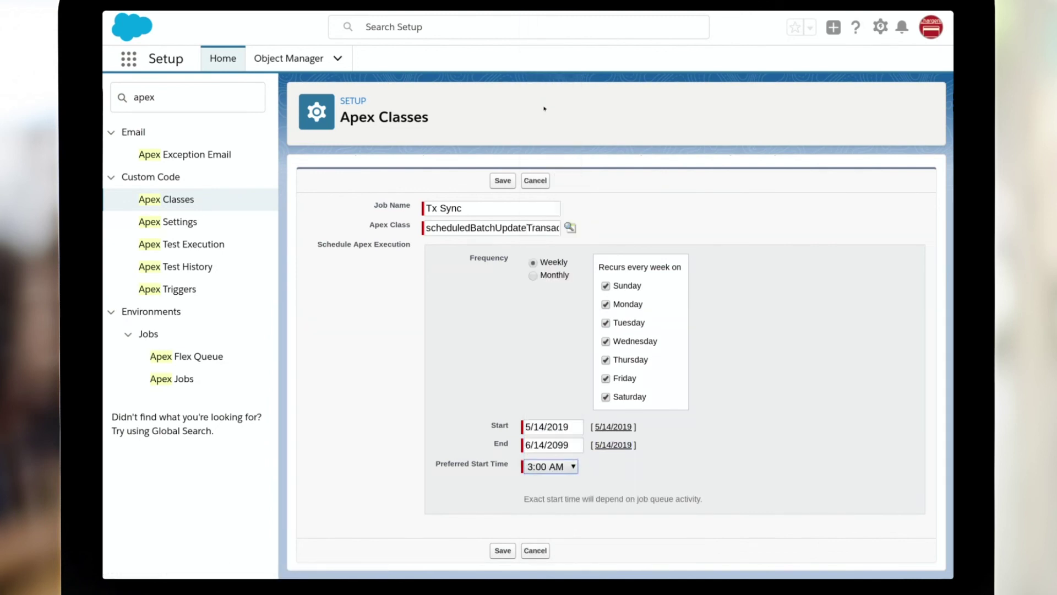
{"action": "left_click", "coordinate": [504, 552]}
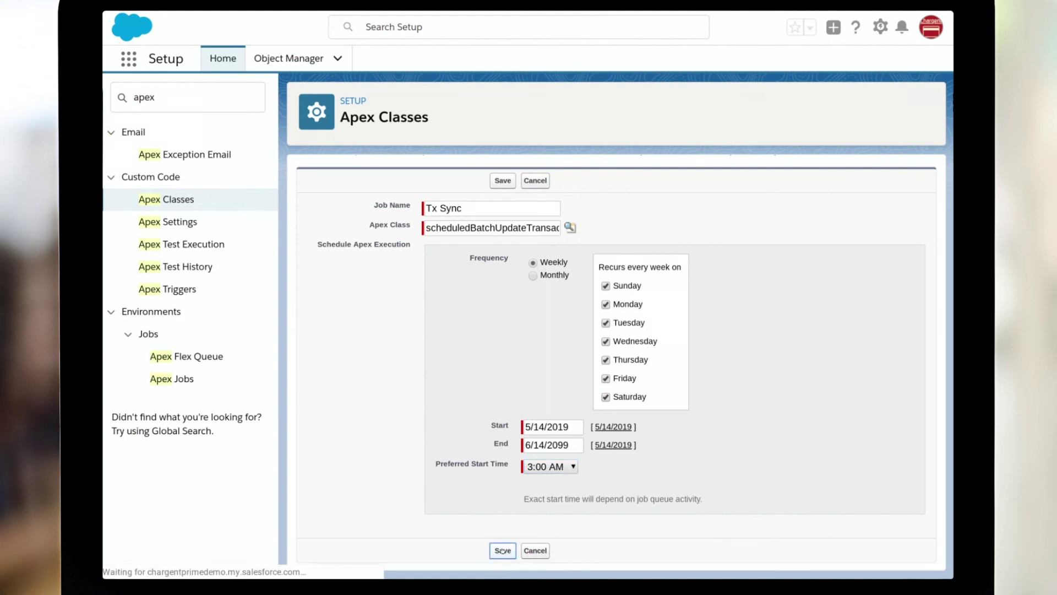